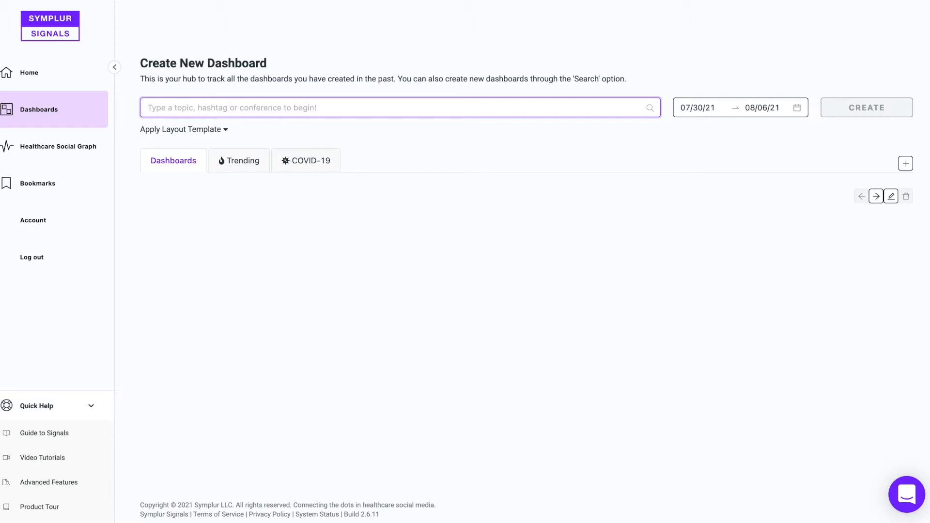
Step: Choose the hashtag #ASH20 as the topic of the new dashboard
{"action": "left_click", "coordinate": [242, 108]}
{"action": "type", "text": "#ash20"}
{"action": "left_click", "coordinate": [255, 135]}
Step: Set the dashboard's start date to 12/01/20
{"action": "left_click", "coordinate": [729, 128]}
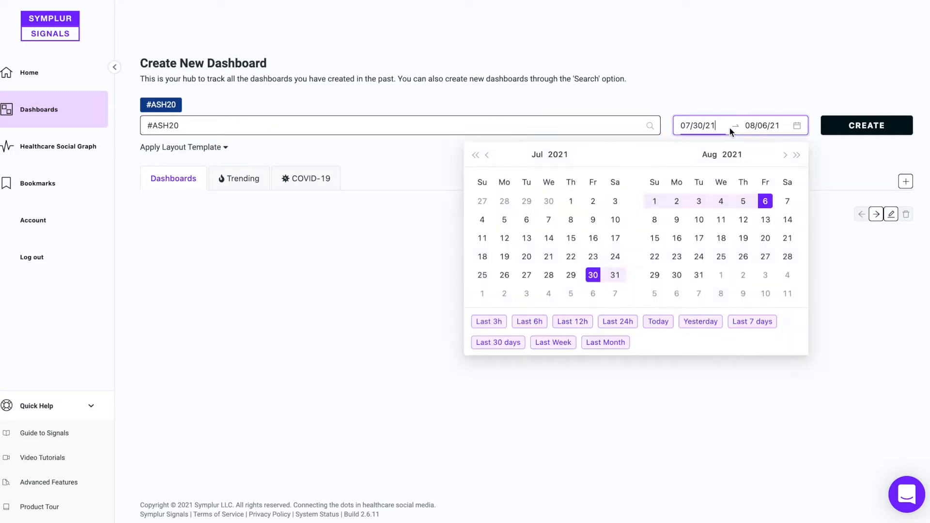
{"action": "left_click", "coordinate": [488, 156]}
{"action": "left_click", "coordinate": [489, 156]}
{"action": "left_click", "coordinate": [488, 155]}
{"action": "left_click", "coordinate": [488, 156]}
{"action": "left_click", "coordinate": [489, 156]}
{"action": "left_click", "coordinate": [488, 155]}
{"action": "left_click", "coordinate": [488, 155]}
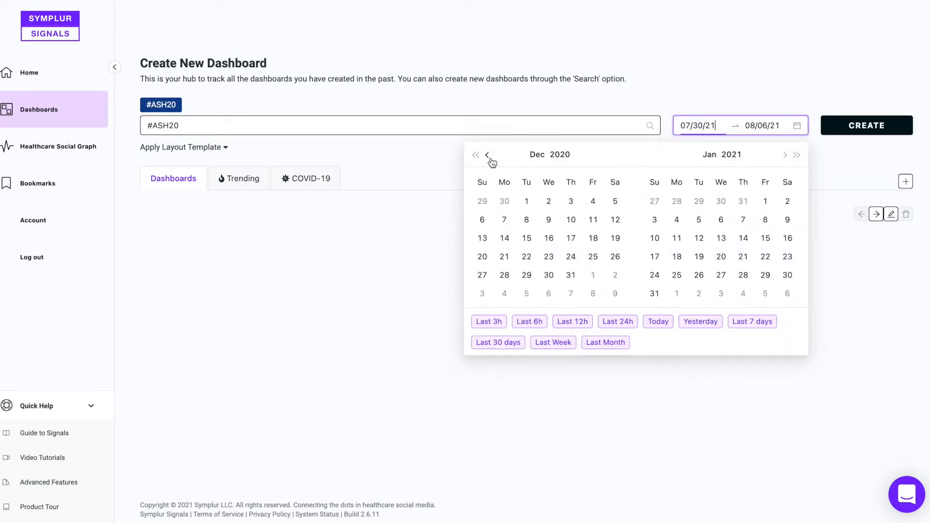
{"action": "left_click", "coordinate": [527, 201]}
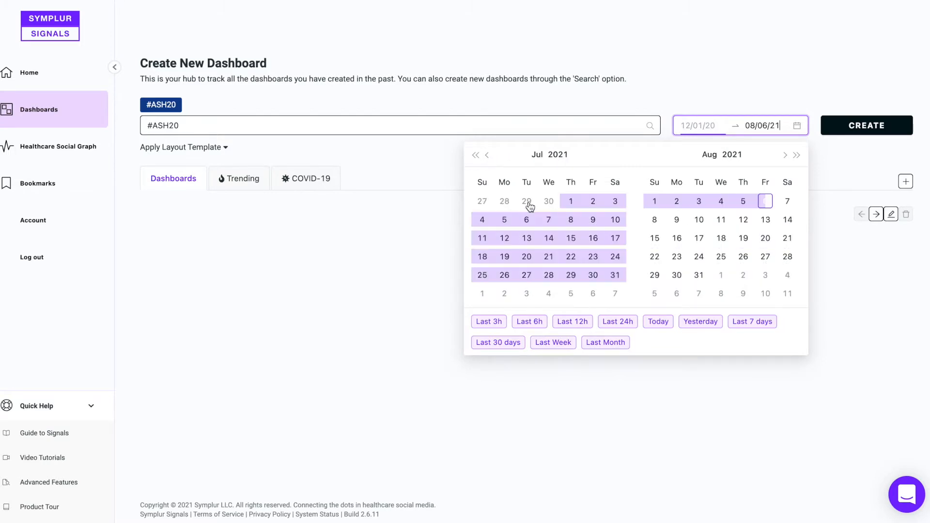
Step: Set the end date to 12/10/20 and create the dashboard
{"action": "left_click", "coordinate": [489, 156]}
{"action": "left_click", "coordinate": [488, 156]}
{"action": "left_click", "coordinate": [488, 156]}
{"action": "left_click", "coordinate": [488, 155]}
{"action": "left_click", "coordinate": [489, 155]}
{"action": "left_click", "coordinate": [488, 156]}
{"action": "left_click", "coordinate": [489, 156]}
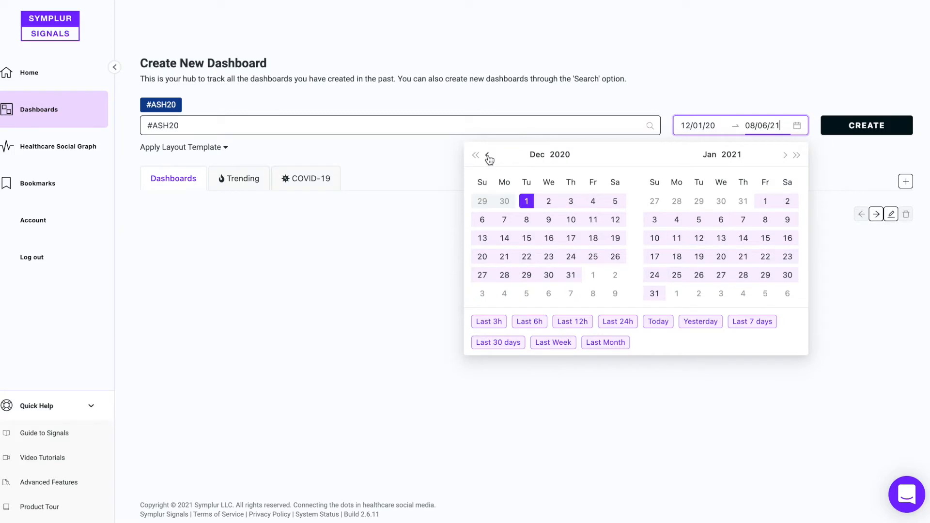
{"action": "left_click", "coordinate": [572, 219]}
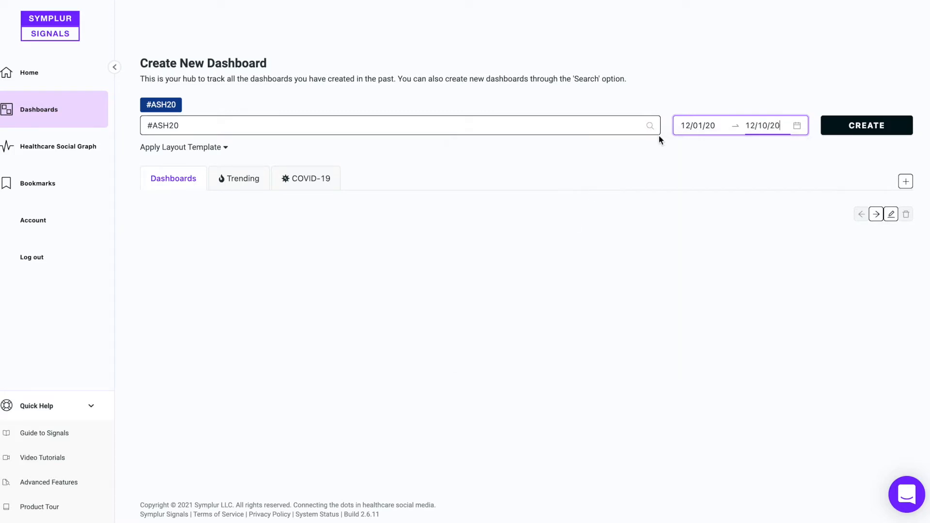
{"action": "left_click", "coordinate": [854, 130]}
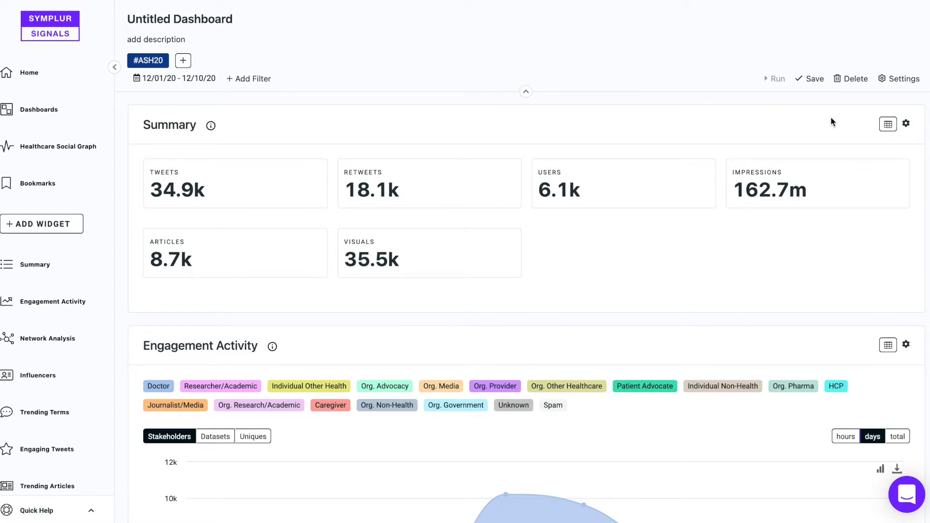
Step: Add a Username filter that includes only tweets by the copied list of usernames and run the dashboard
{"action": "mouse_move", "coordinate": [575, 197]}
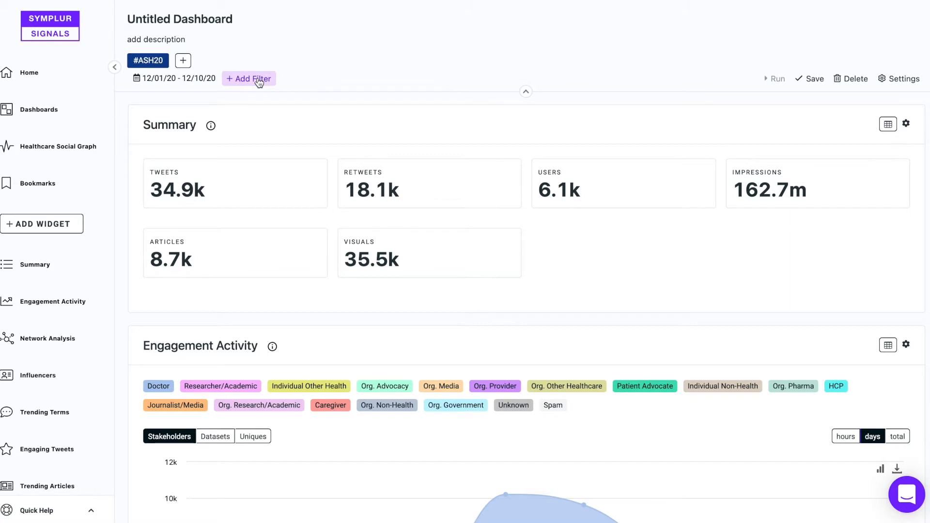
{"action": "left_click", "coordinate": [256, 81]}
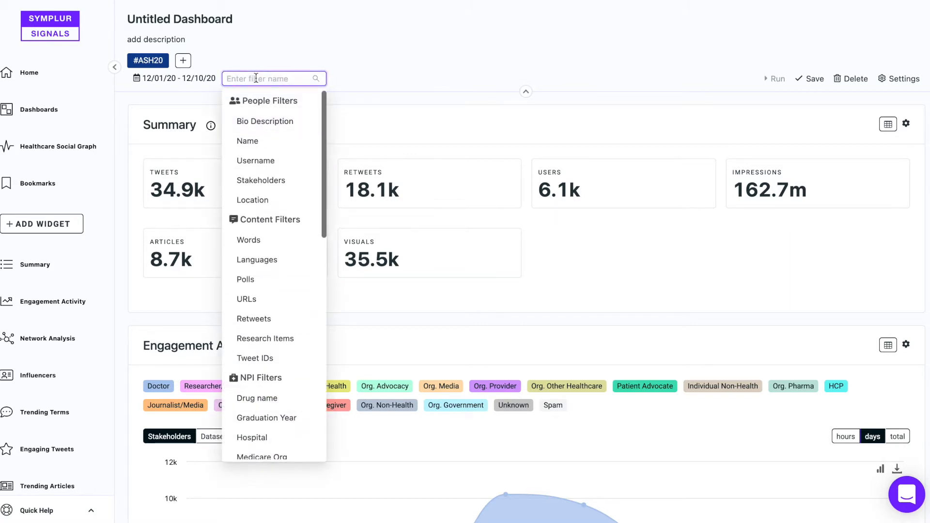
{"action": "left_click", "coordinate": [266, 161]}
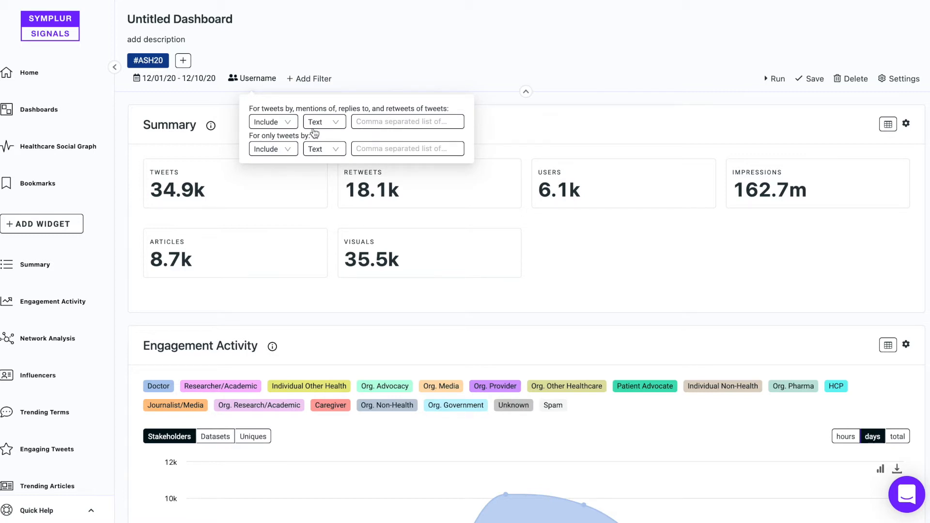
{"action": "left_click", "coordinate": [411, 121]}
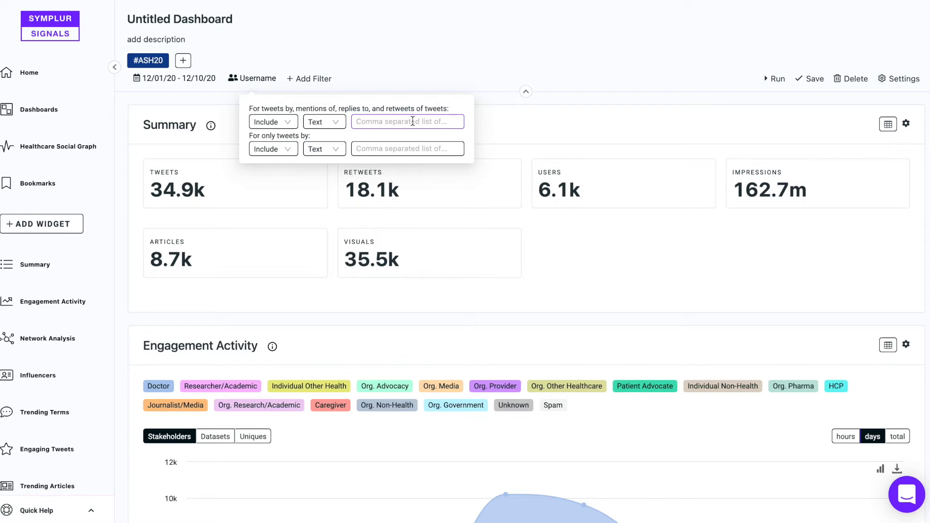
{"action": "left_click", "coordinate": [377, 149]}
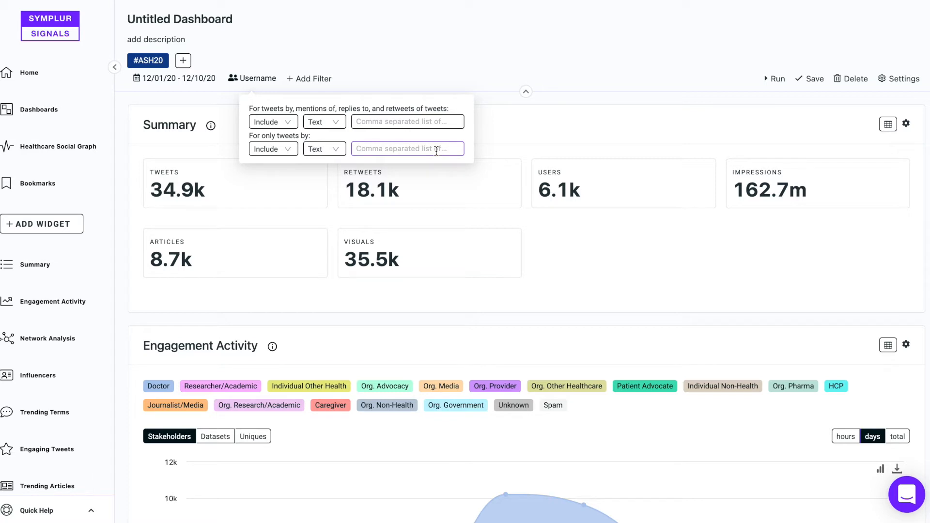
{"action": "type", "text": "u"}
{"action": "key", "text": "ctrl+v"}
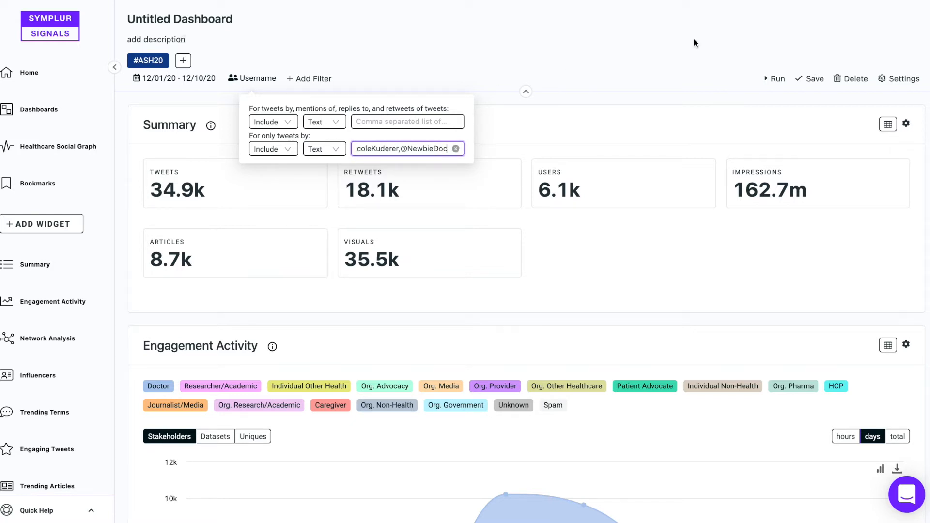
{"action": "left_click", "coordinate": [777, 80]}
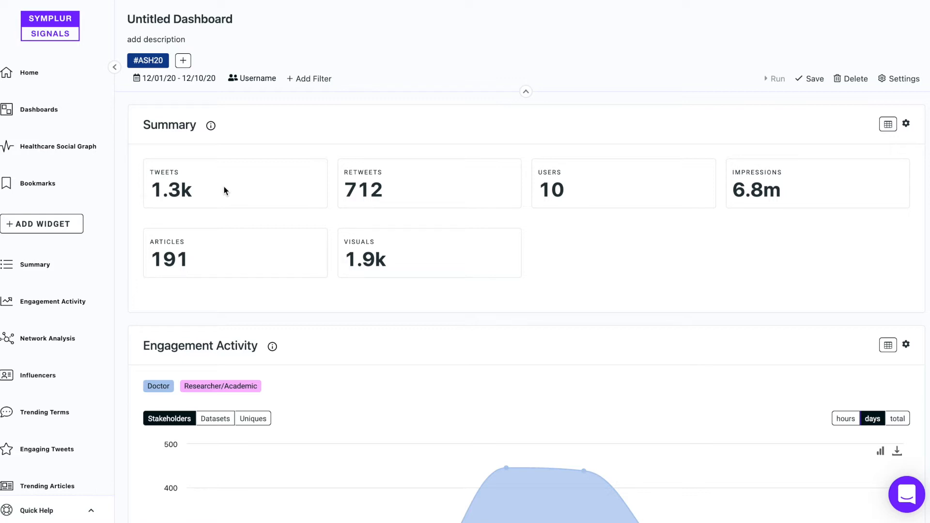
Step: Go to the Influencers widget and rank its profiles by Tweets
{"action": "left_click", "coordinate": [45, 376]}
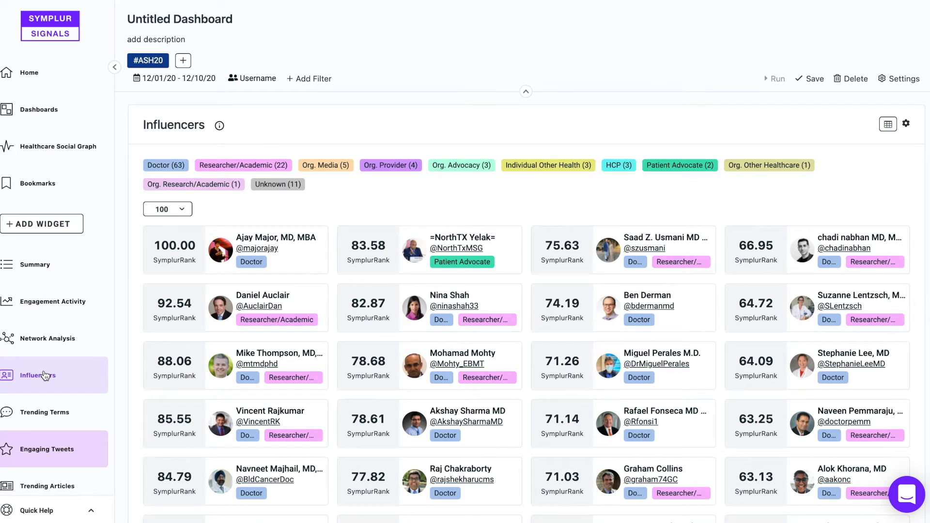
{"action": "double_click", "coordinate": [172, 257]}
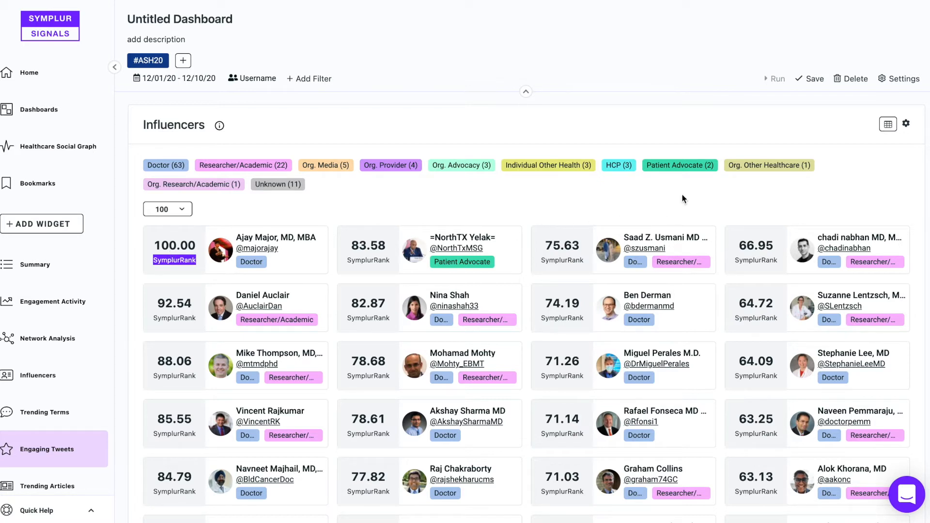
{"action": "left_click", "coordinate": [906, 124]}
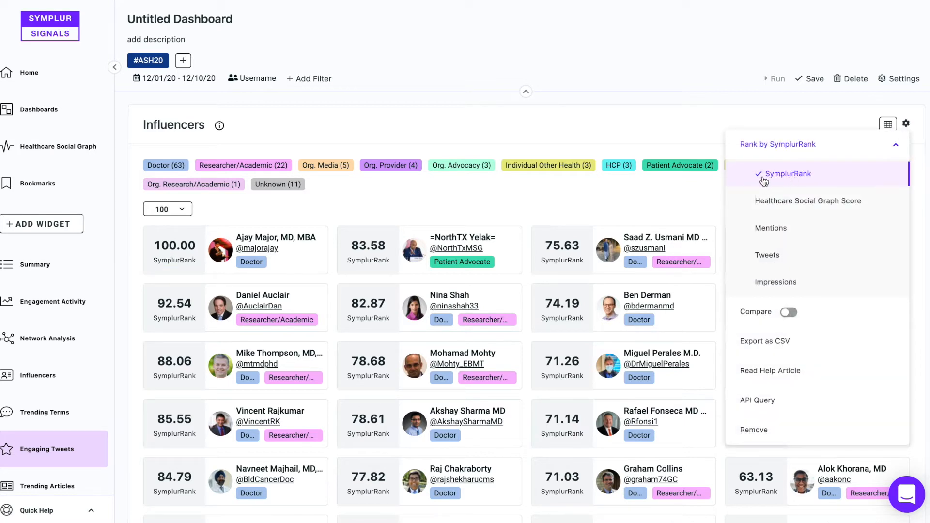
{"action": "left_click", "coordinate": [766, 259]}
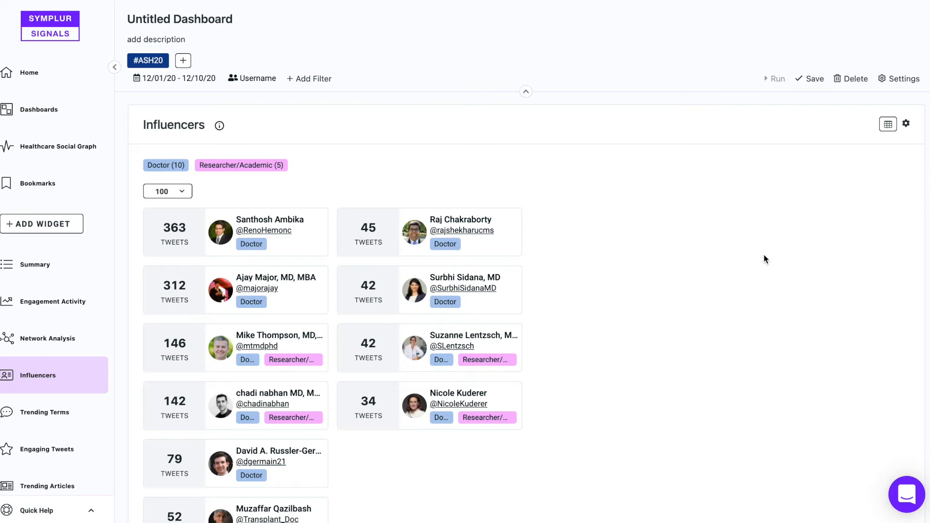
Step: Show the Influencers widget as a table and select all listed profiles
{"action": "left_click", "coordinate": [889, 127]}
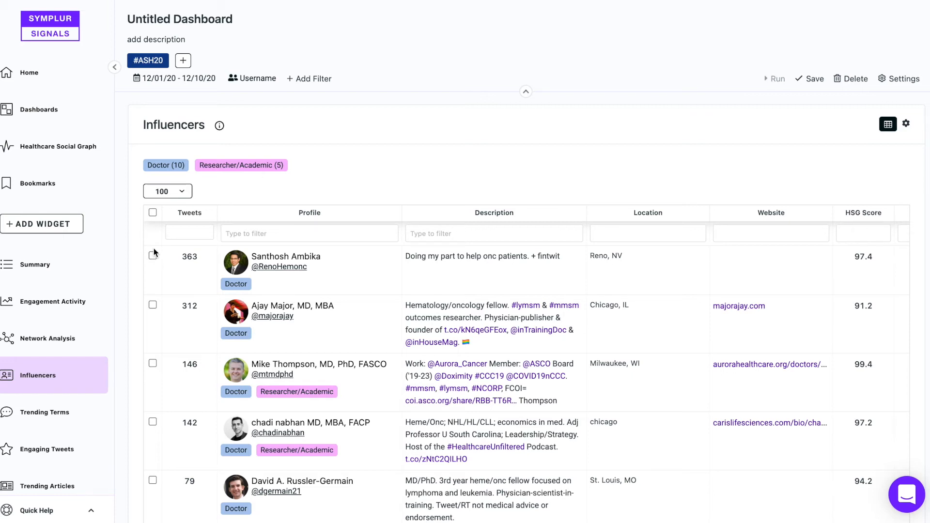
{"action": "left_click", "coordinate": [153, 212]}
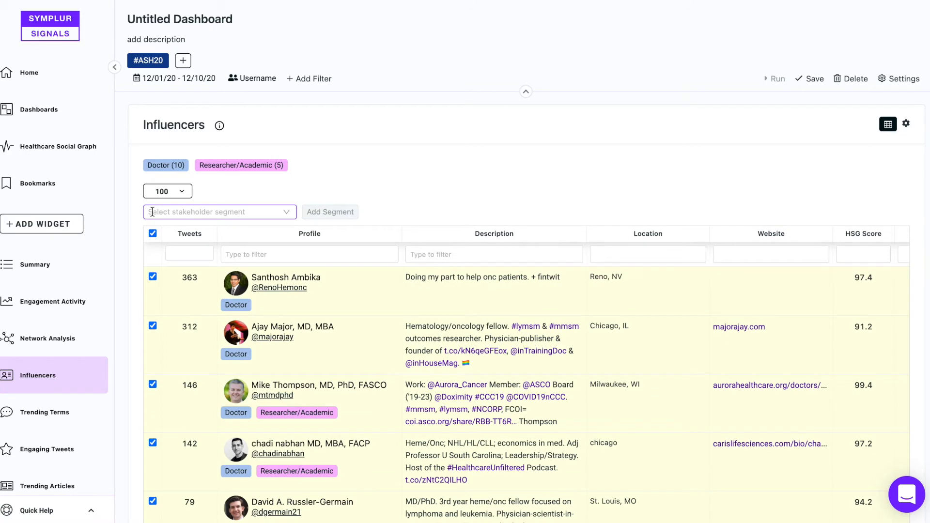
Step: Create a magenta stakeholder segment named HemOncKOl and add it to all selected influencers
{"action": "left_click", "coordinate": [267, 211]}
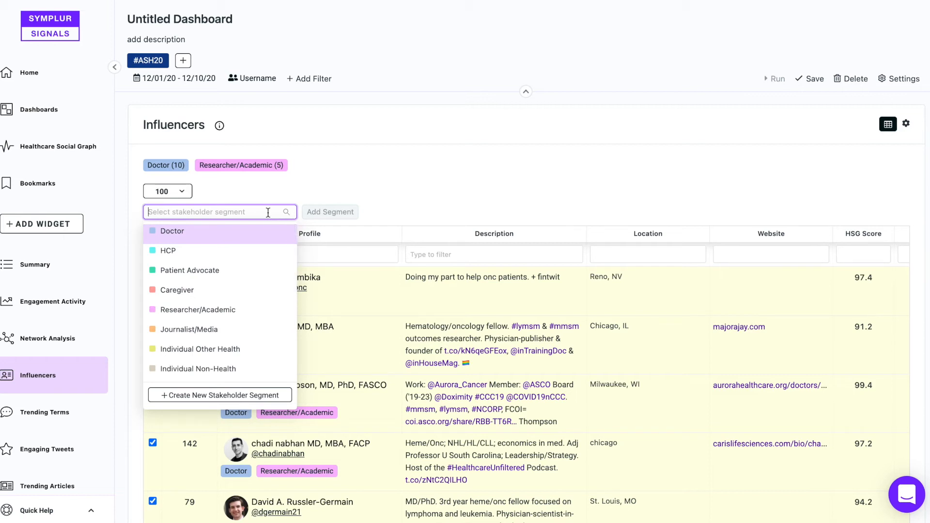
{"action": "scroll", "coordinate": [257, 300], "scroll_direction": "down", "scroll_amount": 5}
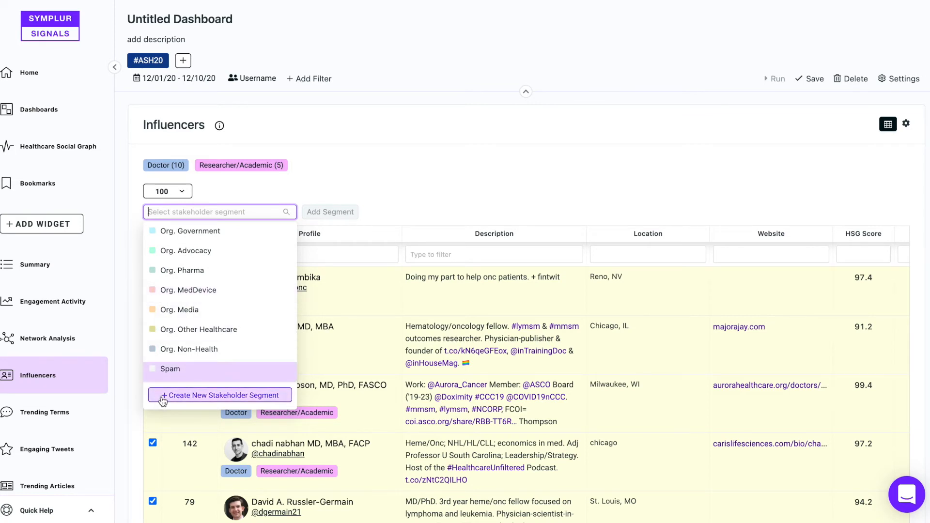
{"action": "left_click", "coordinate": [253, 396]}
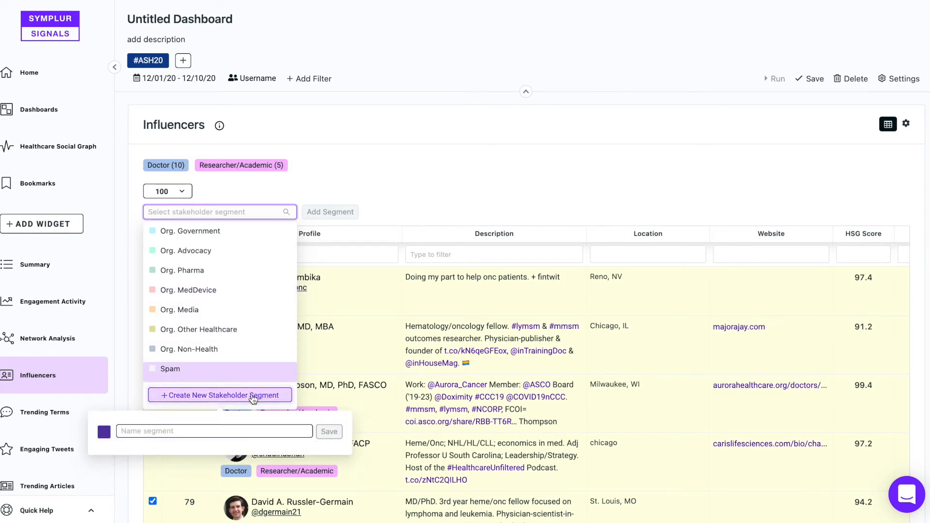
{"action": "left_click", "coordinate": [171, 431]}
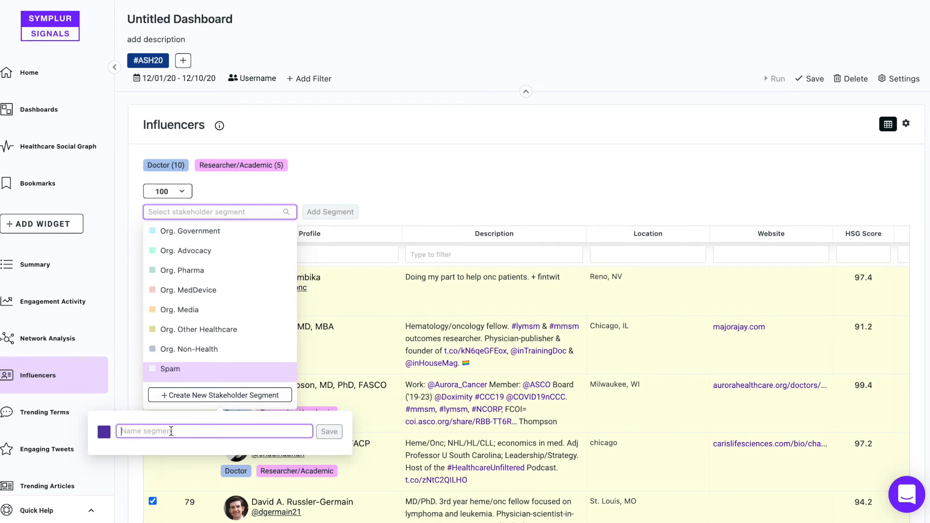
{"action": "type", "text": "Hem"}
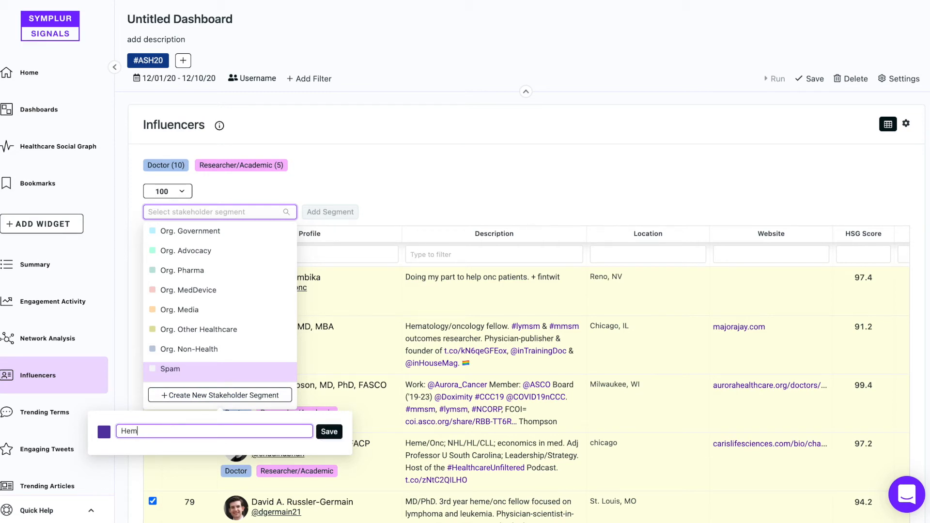
{"action": "type", "text": "OncKOl"}
{"action": "left_click", "coordinate": [106, 432]}
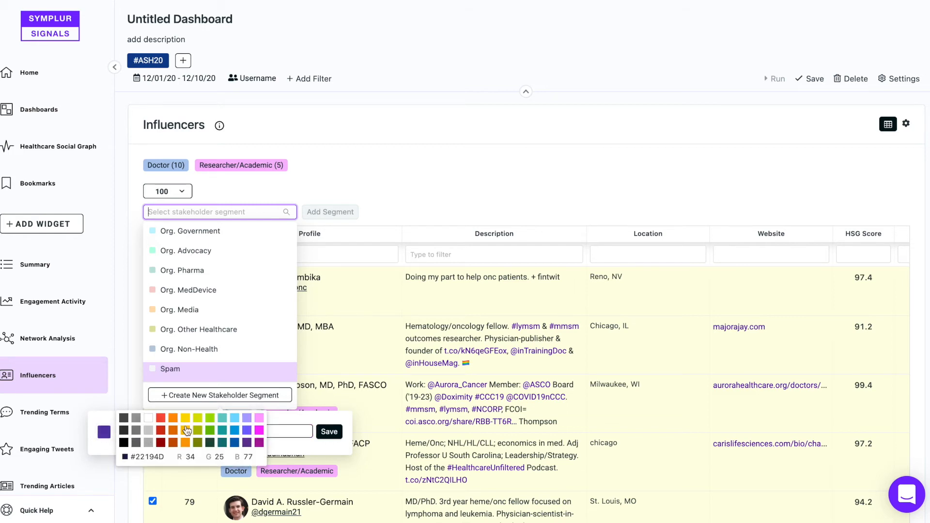
{"action": "left_click", "coordinate": [260, 430]}
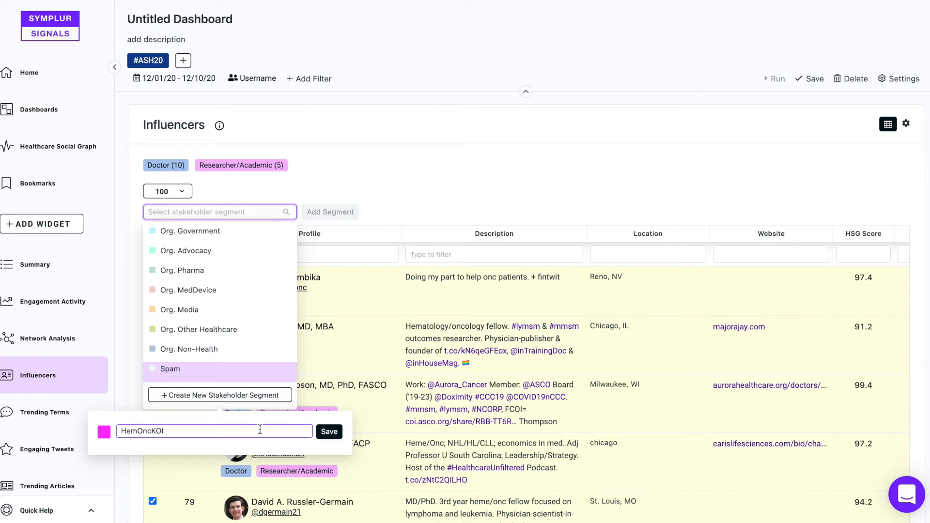
{"action": "left_click", "coordinate": [330, 432]}
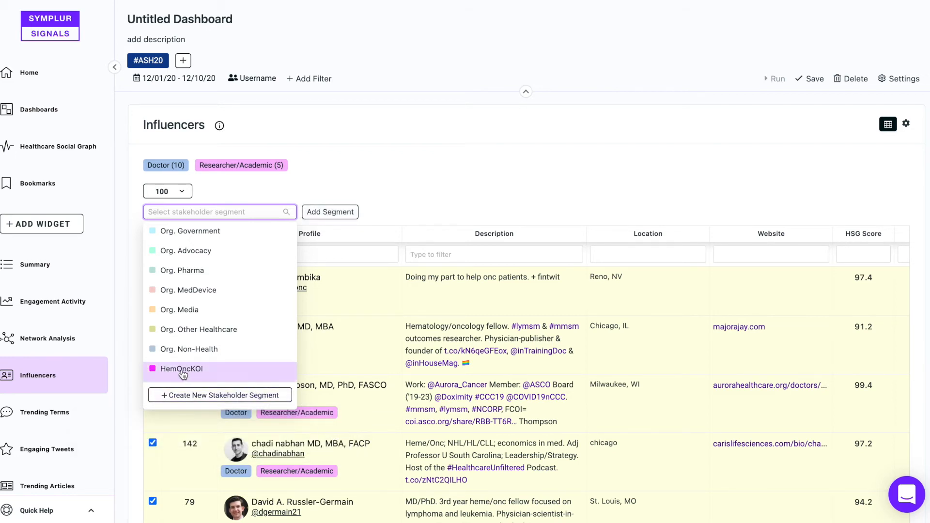
{"action": "left_click", "coordinate": [201, 370]}
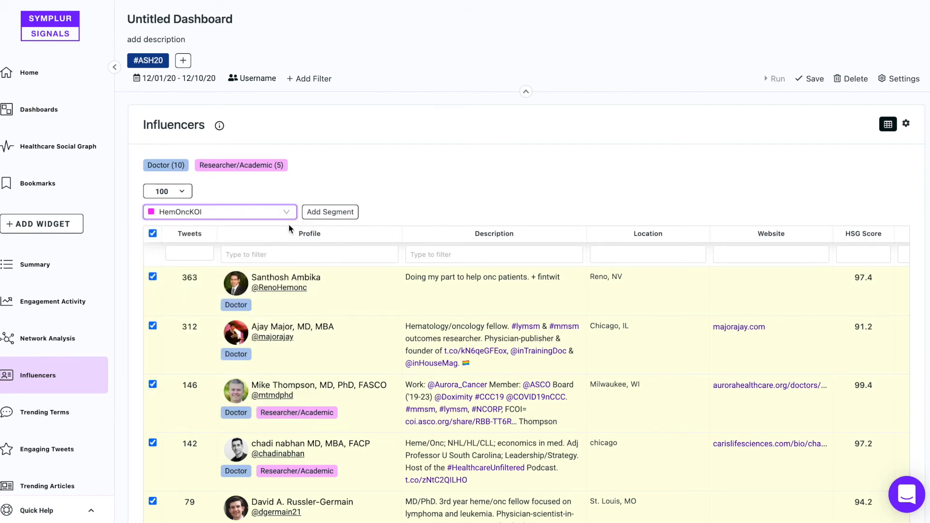
{"action": "left_click", "coordinate": [344, 216]}
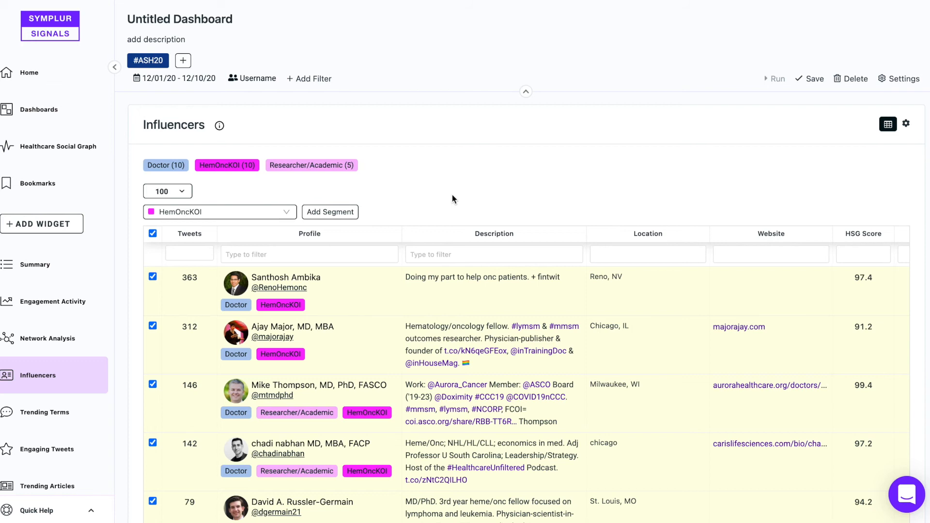
Step: Remove the Username filter and rerun the dashboard
{"action": "mouse_move", "coordinate": [278, 82]}
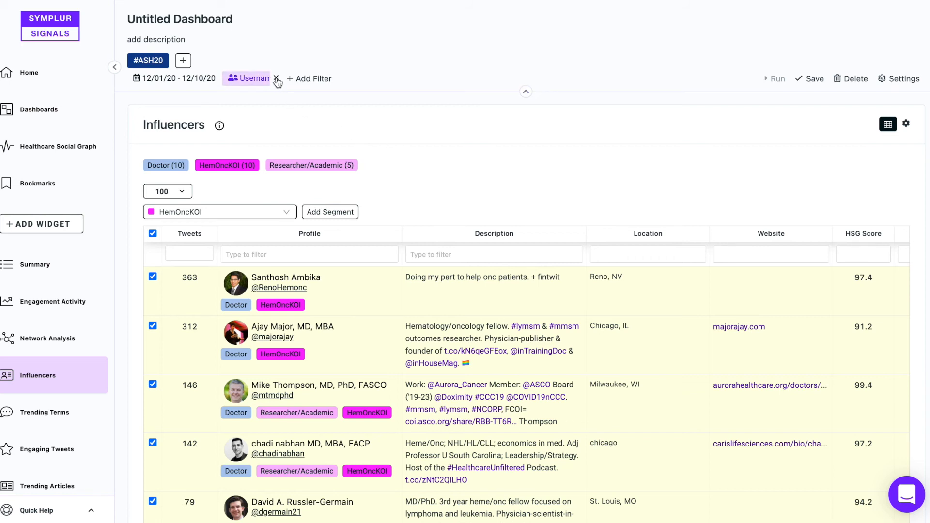
{"action": "left_click", "coordinate": [276, 78]}
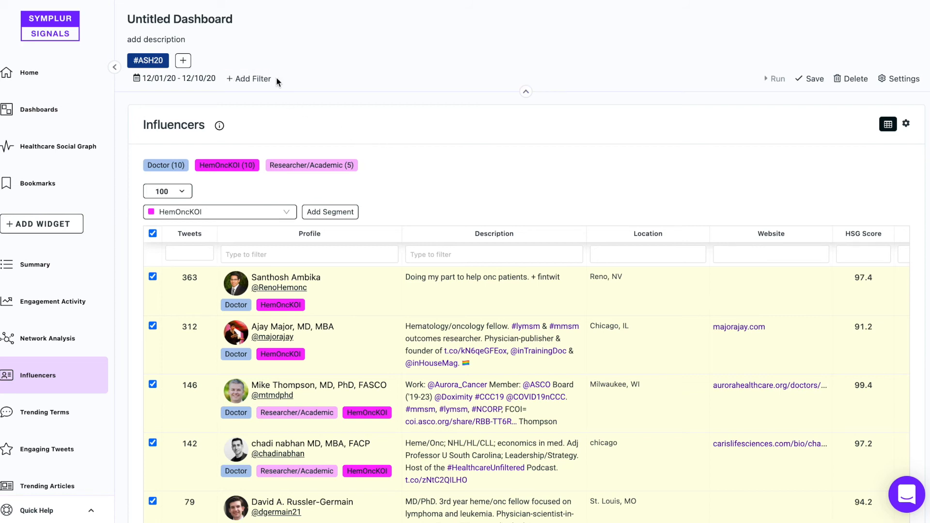
{"action": "left_click", "coordinate": [776, 80]}
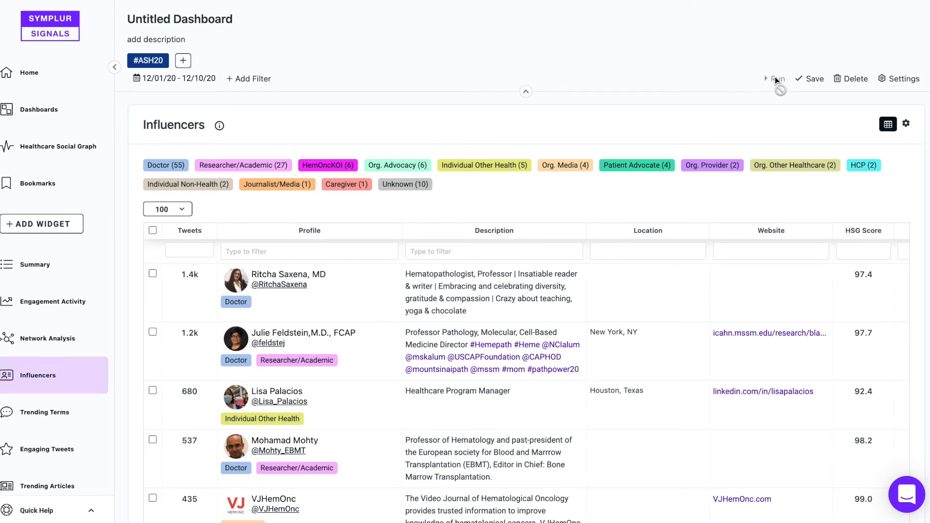
Step: Show the influencers as cards ranked by SymplurRank, limited to the HemOncKOl segment
{"action": "left_click", "coordinate": [888, 125]}
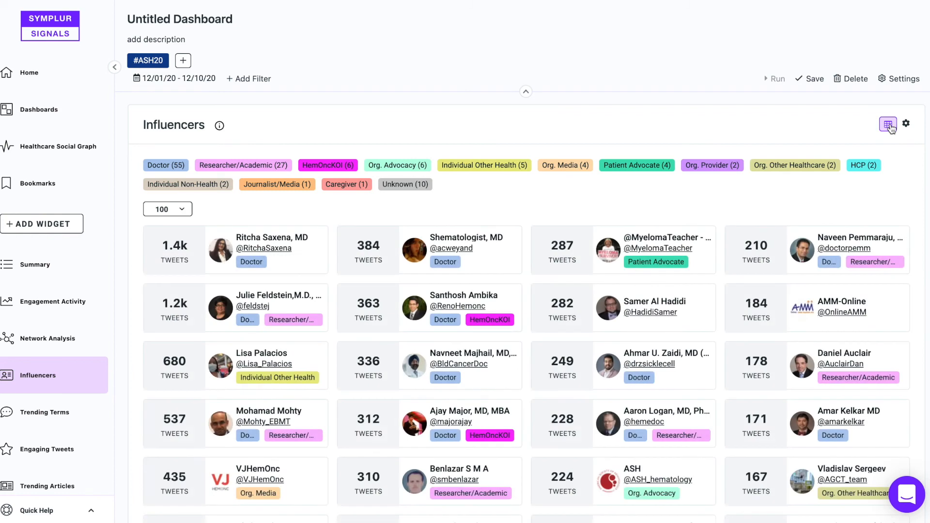
{"action": "left_click", "coordinate": [906, 124]}
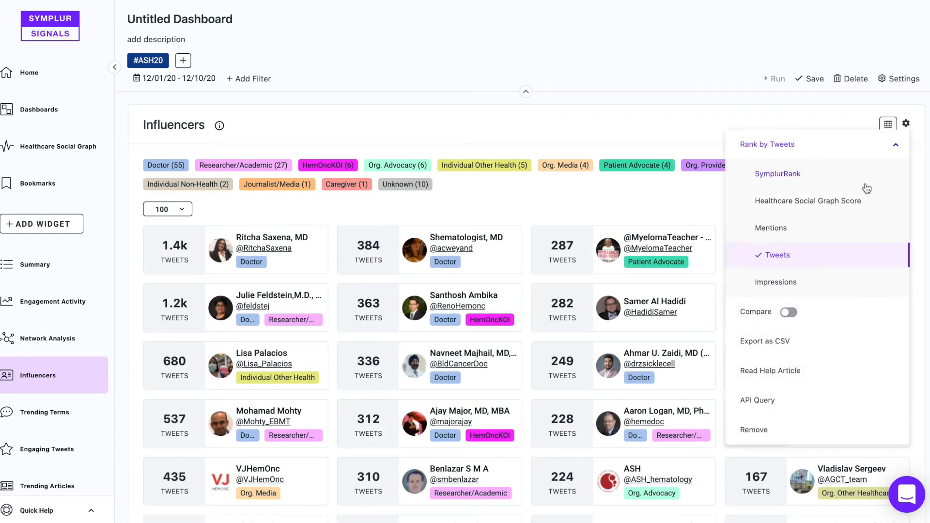
{"action": "left_click", "coordinate": [769, 174]}
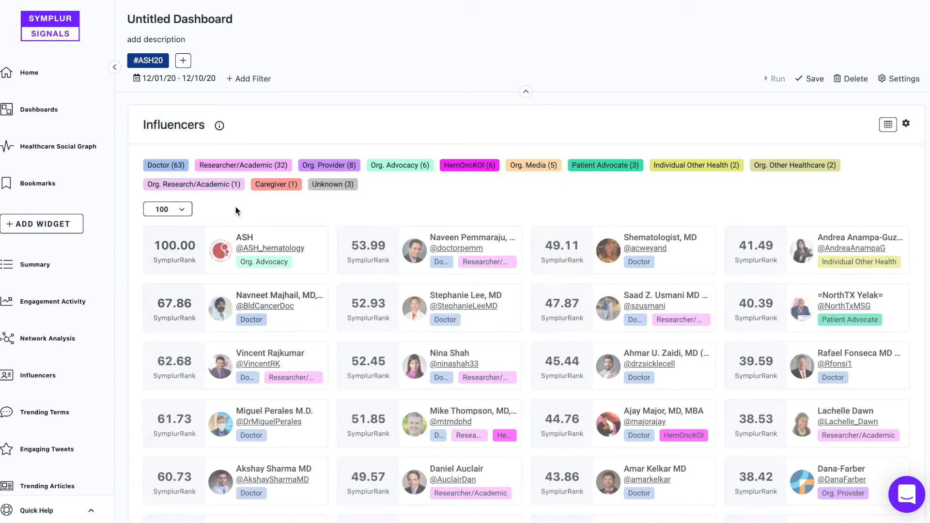
{"action": "left_click", "coordinate": [183, 210]}
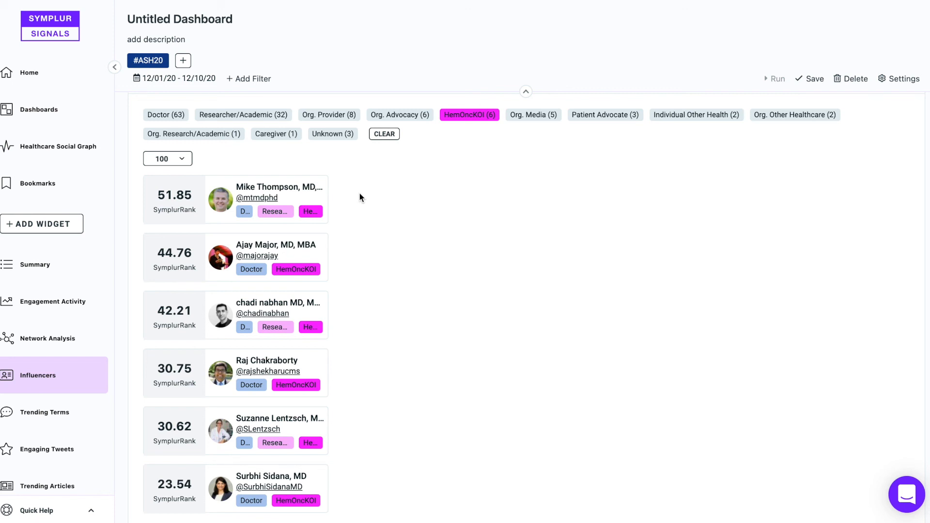
Step: Open the dashboard settings
{"action": "left_click", "coordinate": [899, 78]}
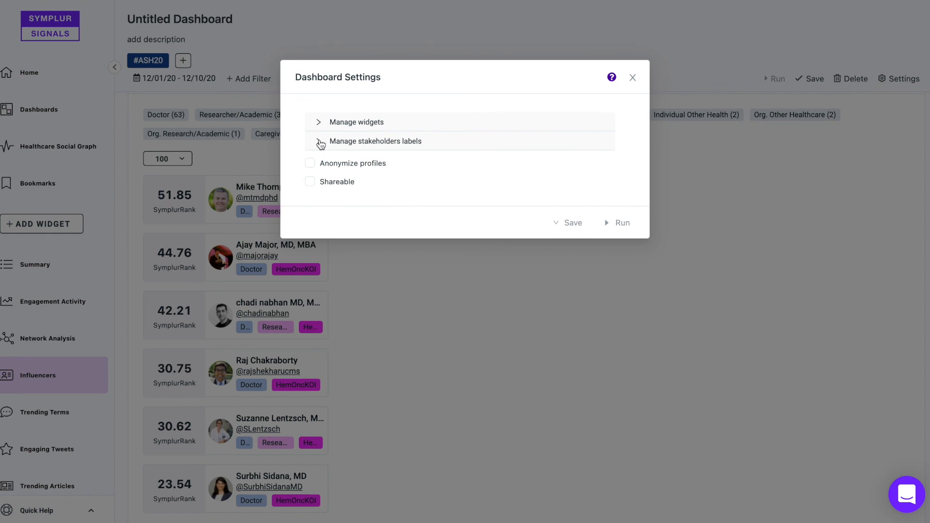